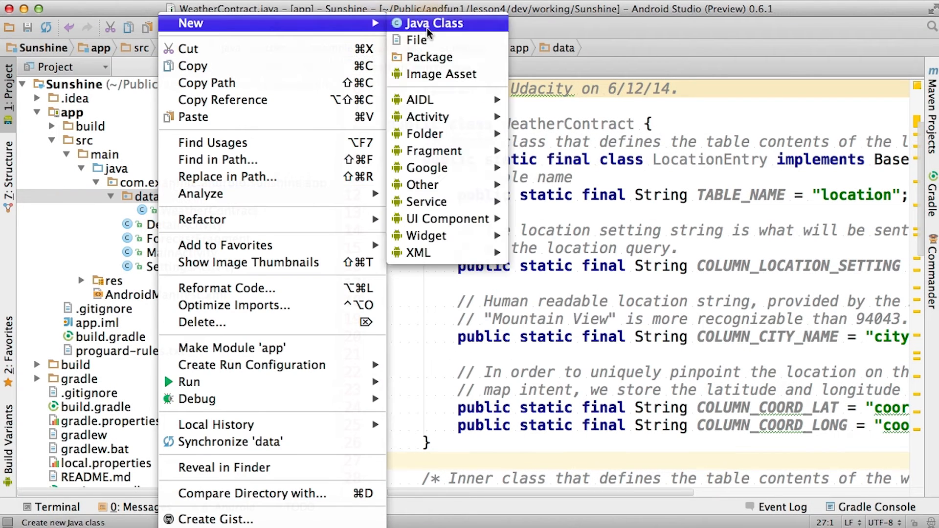
- Create the WeatherDbHelper Java class in the data package extending SQLiteOpenHelper with its import
left_click(441, 26)
type("WeatherDbHelper")
key("Return")
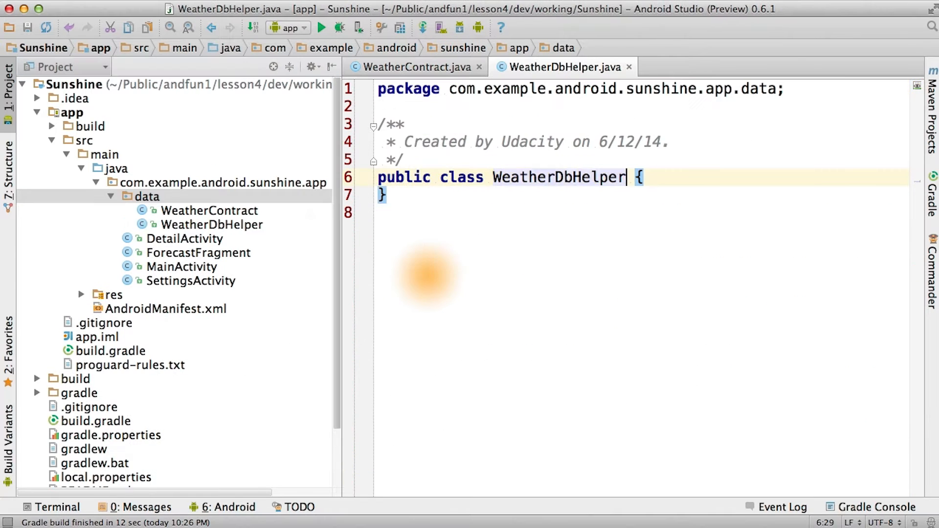
left_click(626, 177)
type("extends S")
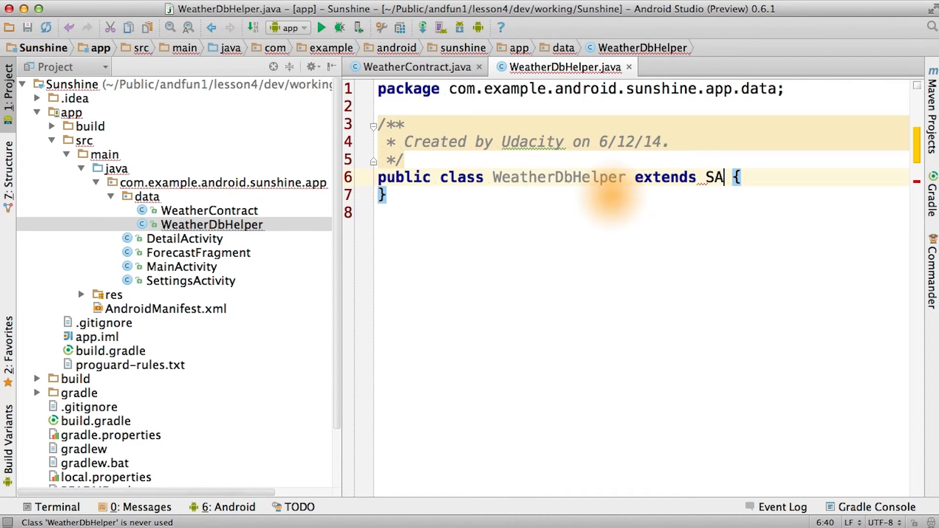
type("Q")
key("Return")
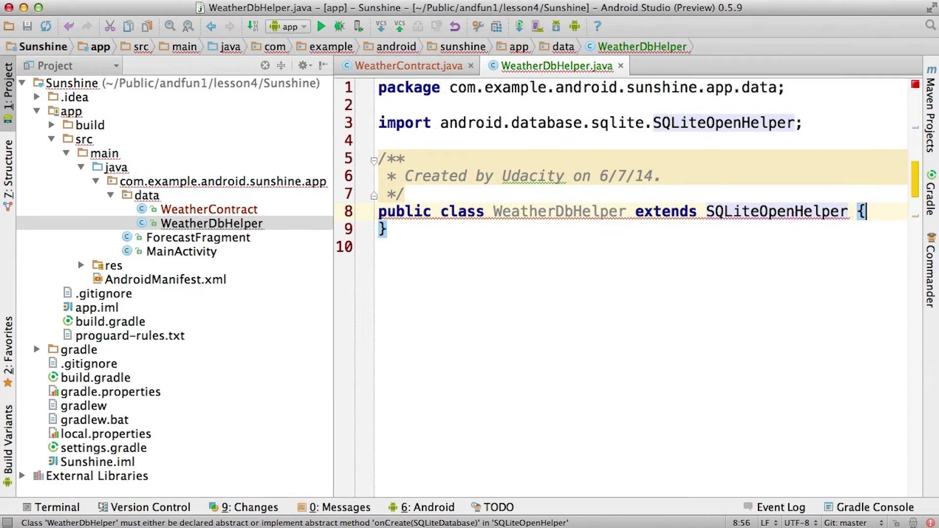
key("Return")
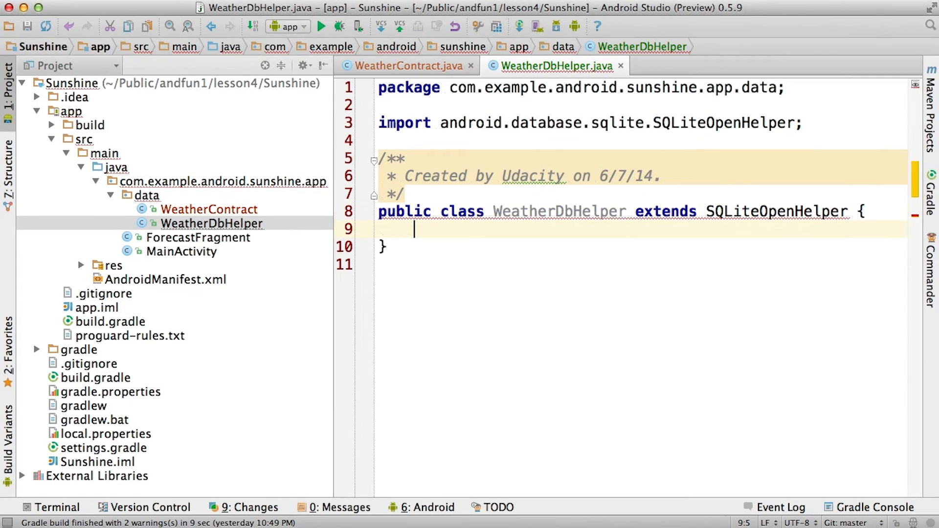
- Generate the onCreate and onUpgrade stubs and a constructor calling the superclass
key("ctrl+i")
key("Return")
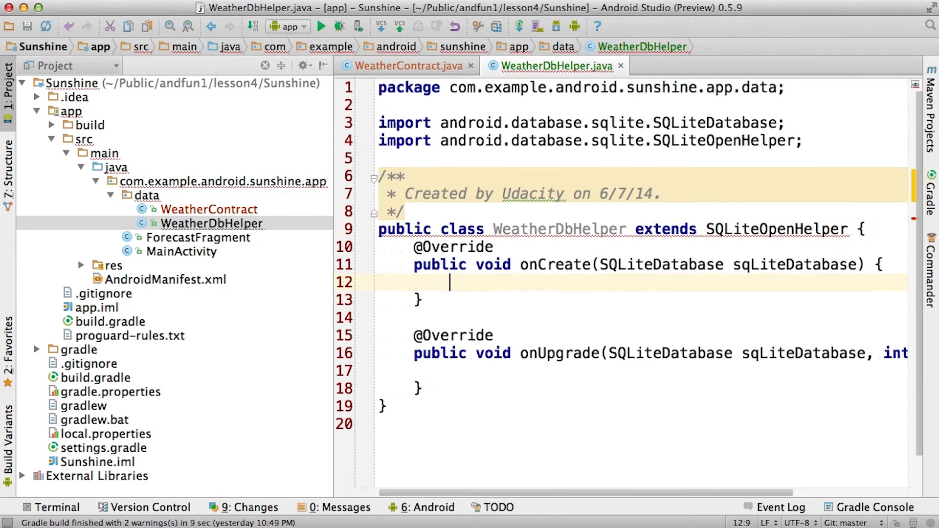
key("ctrl+o")
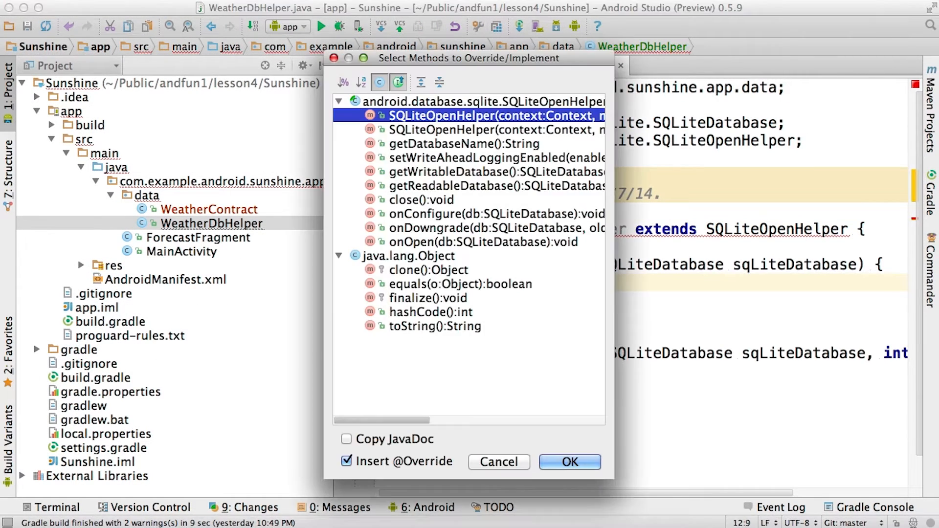
key("Return")
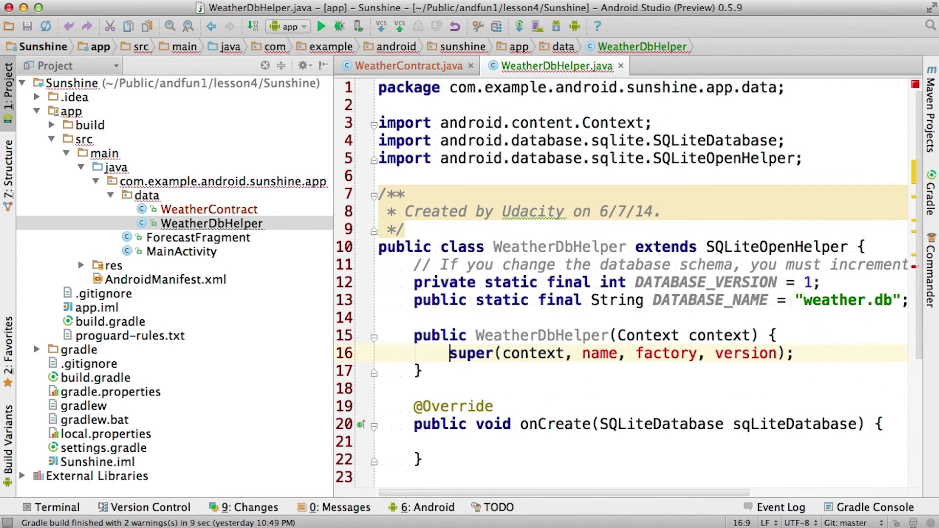
- Replace the super call's name, factory and version arguments with DATABASE_NAME, null and DATABASE_VERSION
key("Right")
key("Right")
key("Right")
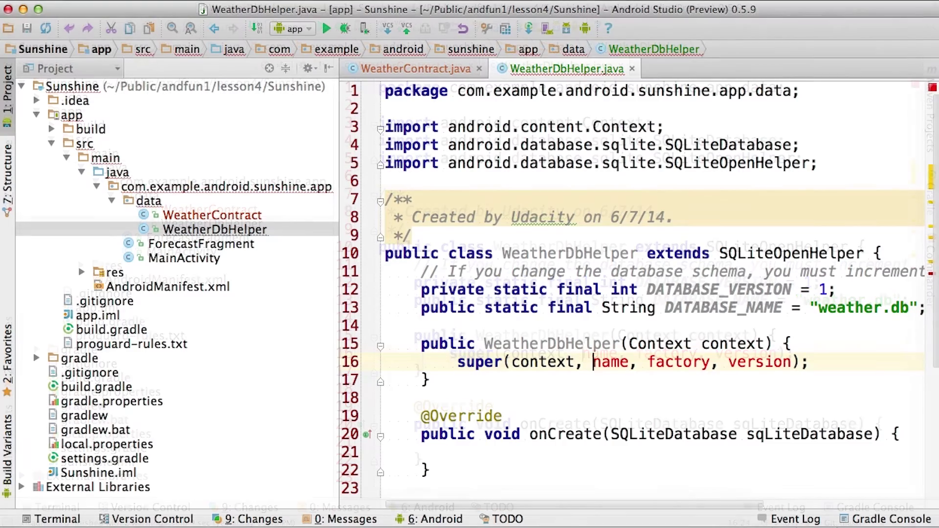
key("shift+Right")
key("shift+Right")
key("shift+Right")
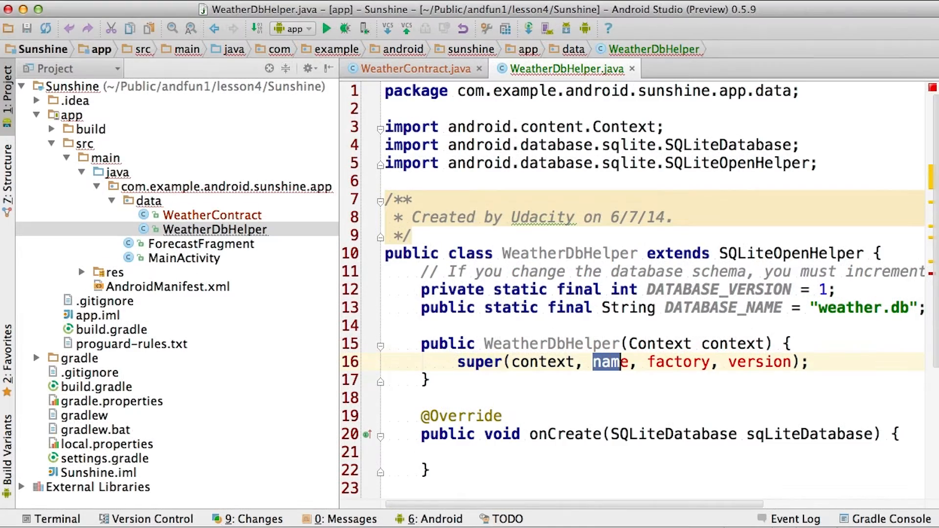
type("DA")
key("Return")
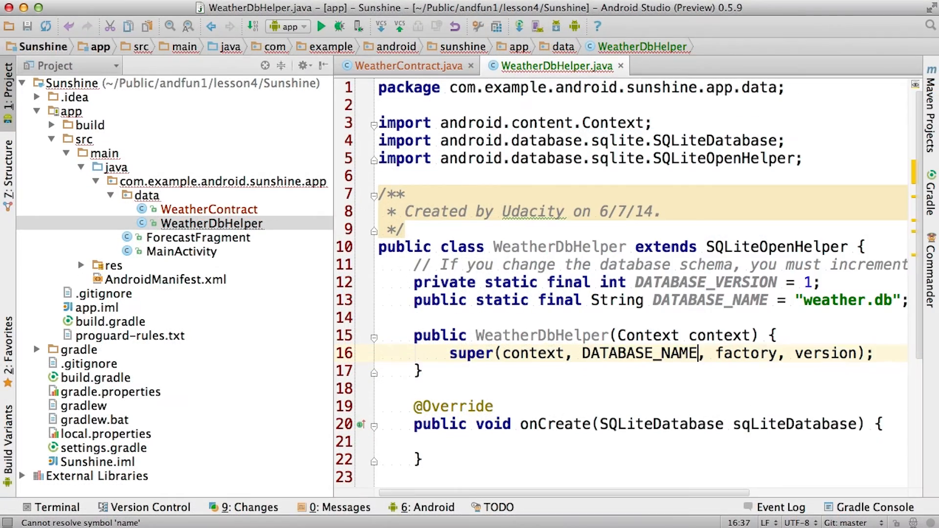
key("Right")
key("Right")
key("shift+Right")
key("shift+Right")
key("shift+Right")
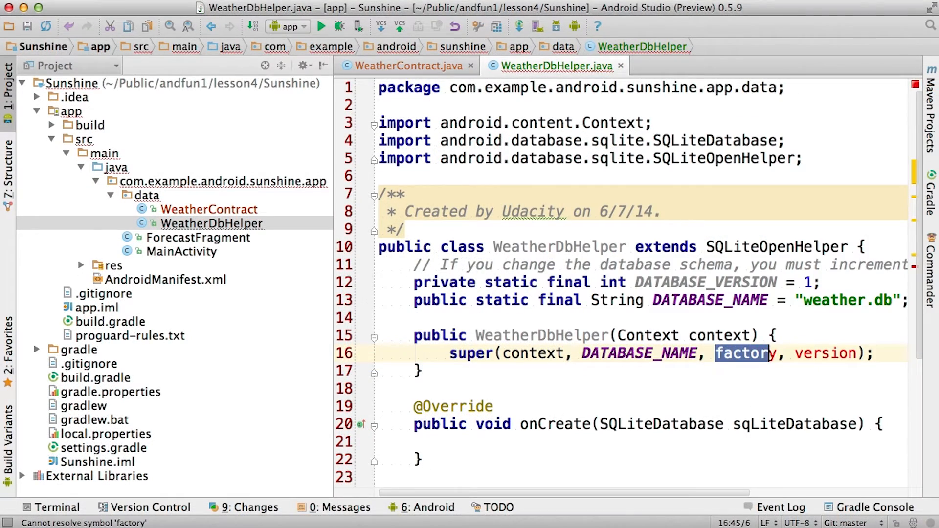
type("null")
key("Right")
key("Right")
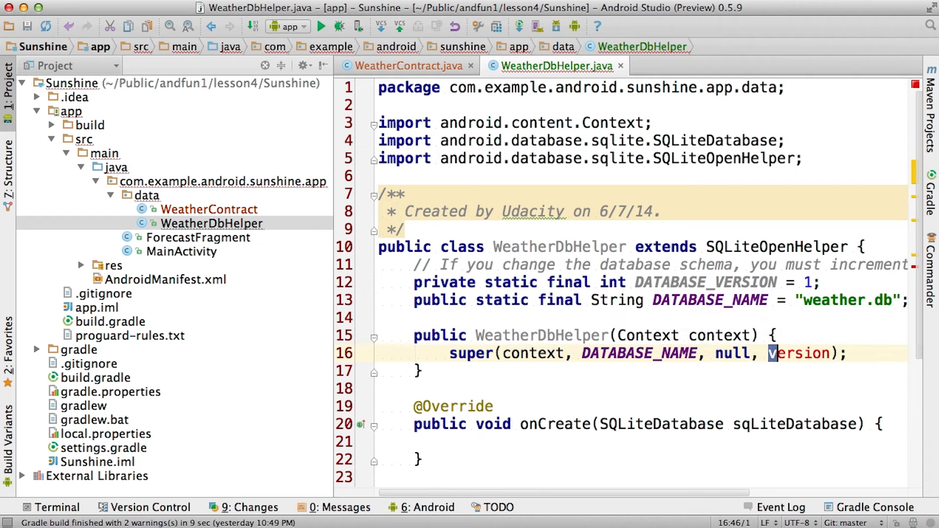
key("shift+Right")
key("shift+Right")
key("shift+Right")
key("shift+Right")
type("D")
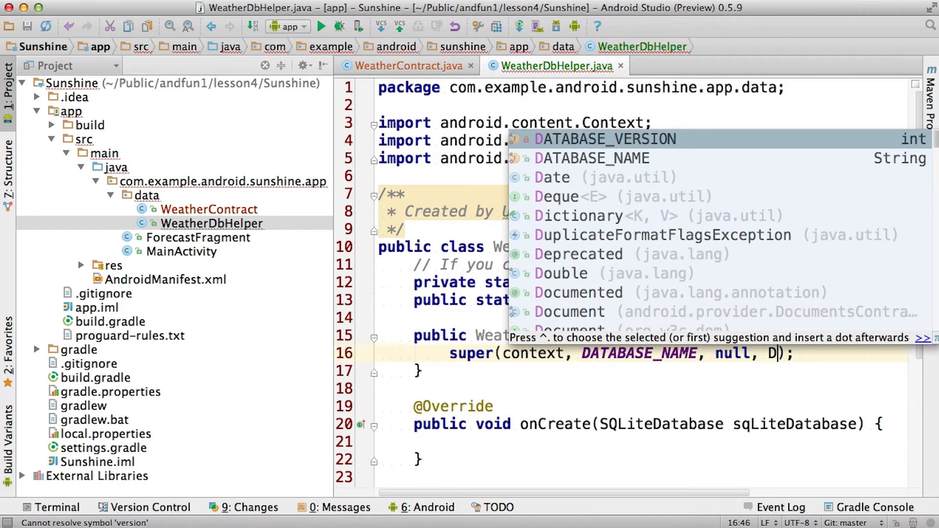
key("Return")
key("Down")
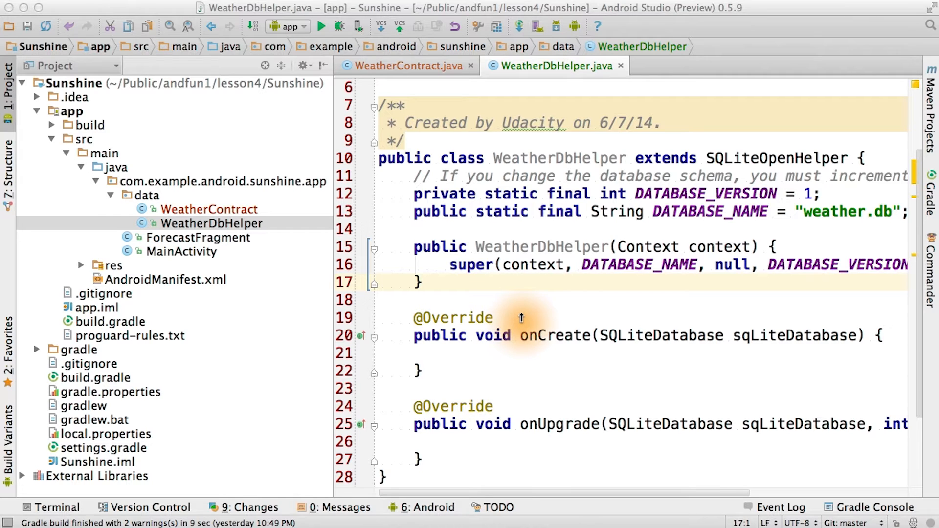
- Paste the location-table comment block into onCreate and indent the '// TBD' line
left_click(562, 358)
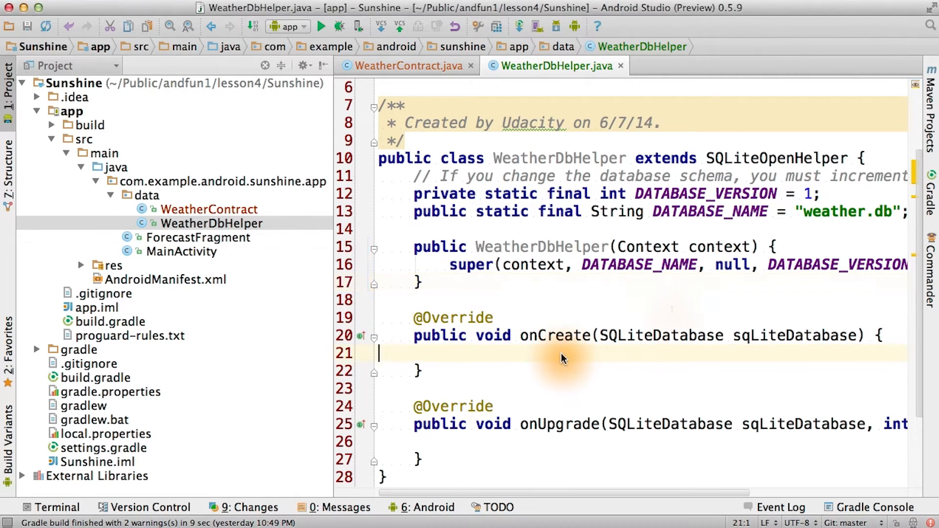
key("super+v")
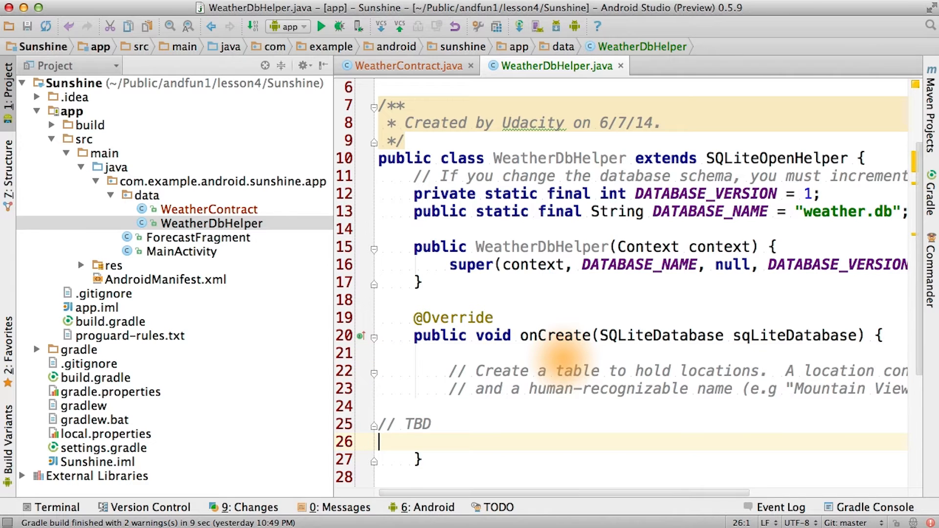
key("Up")
key("Tab")
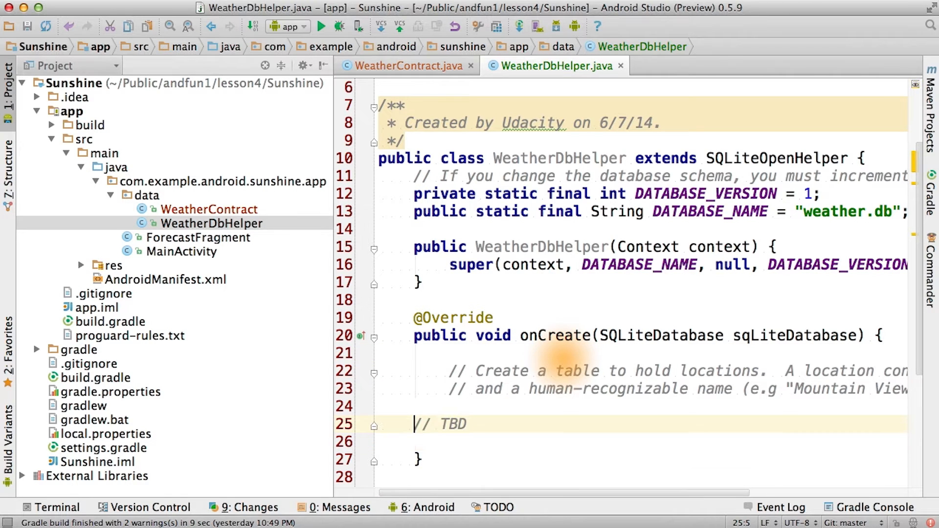
key("Tab")
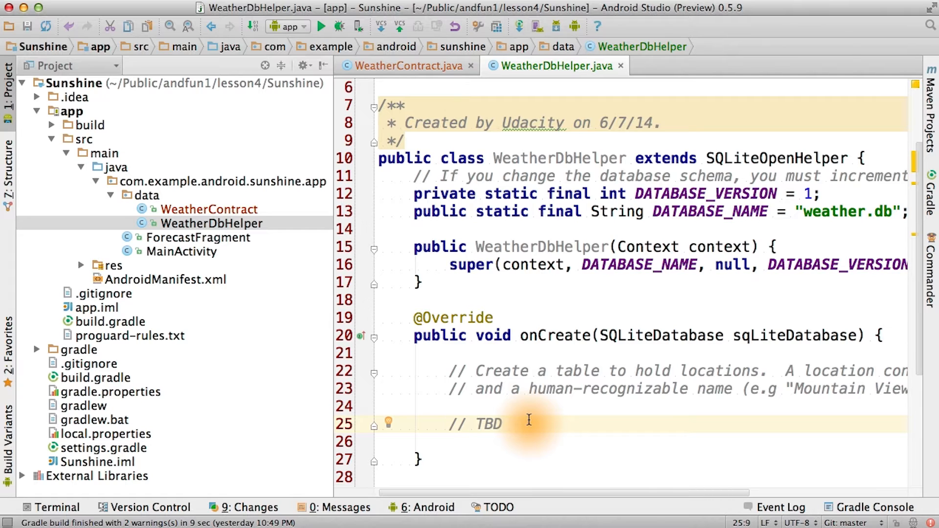
- Paste the start of the SQL_CREATE_WEATHER_TABLE statement on a new line below the comment
key("End")
key("Return")
key("Return")
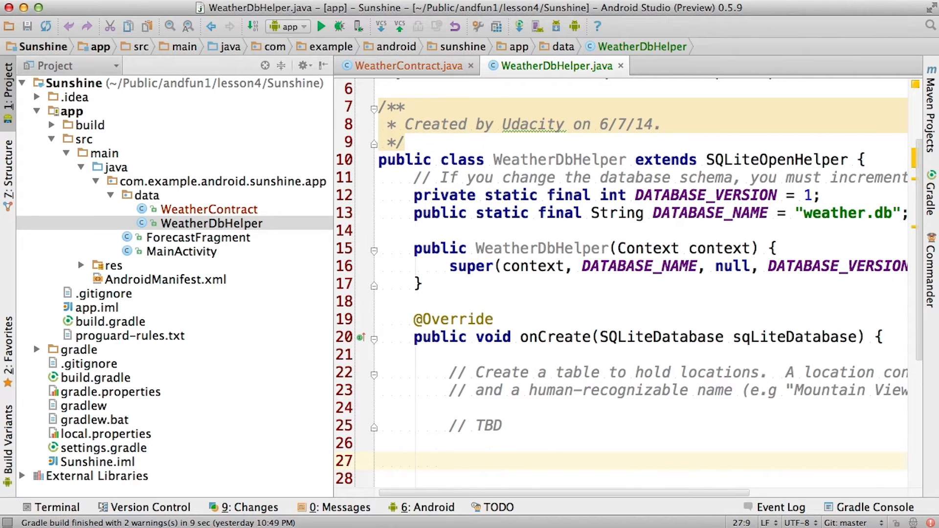
key("super+v")
key("Return")
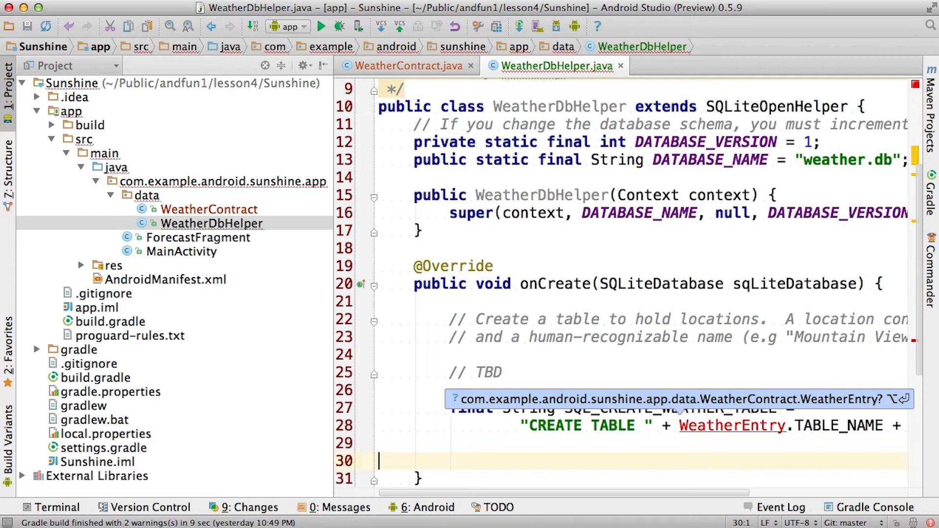
- Add the WeatherContract WeatherEntry import via Option+Enter and return to the onCreate code
key("alt+Return")
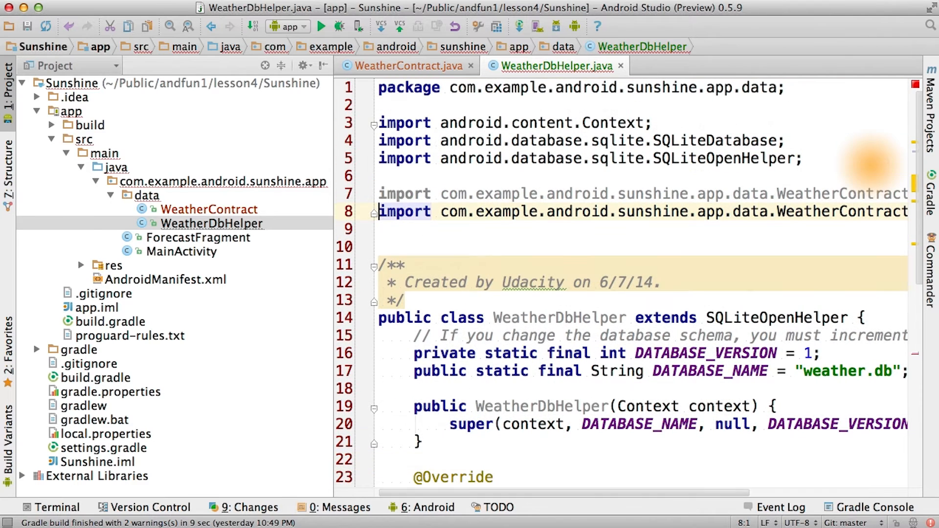
key("End")
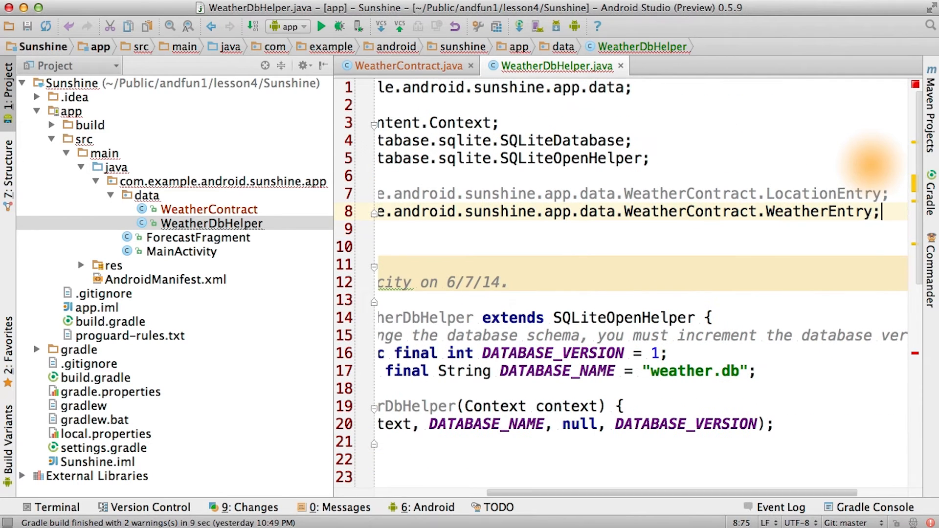
key("Down")
key("Down")
key("Down")
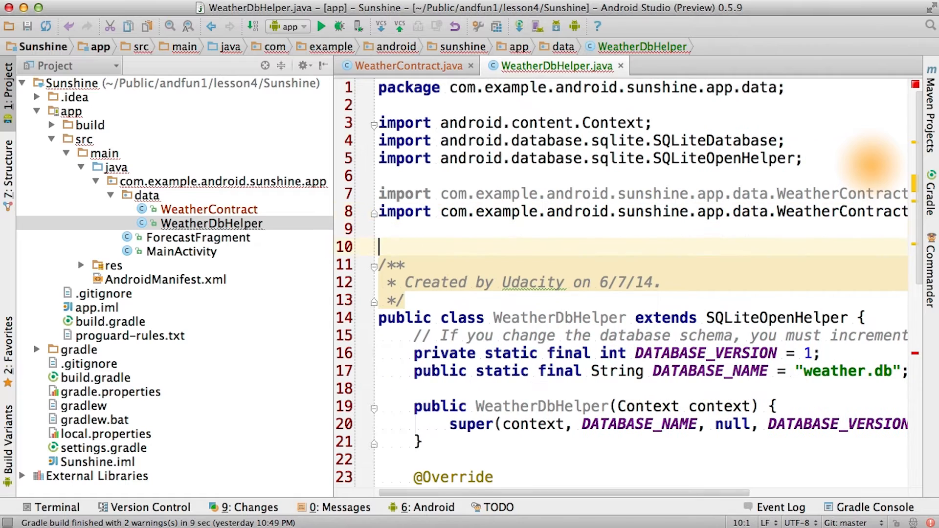
key("Home")
key("Down")
key("Down")
key("Down")
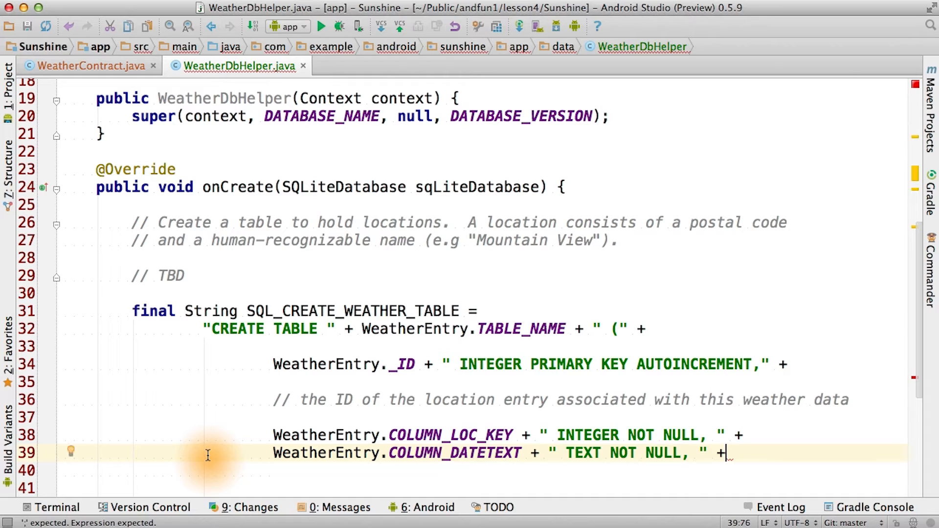
- Enter the WeatherEntry column definitions with SQL types and NOT NULL clauses line by line
key("Return")
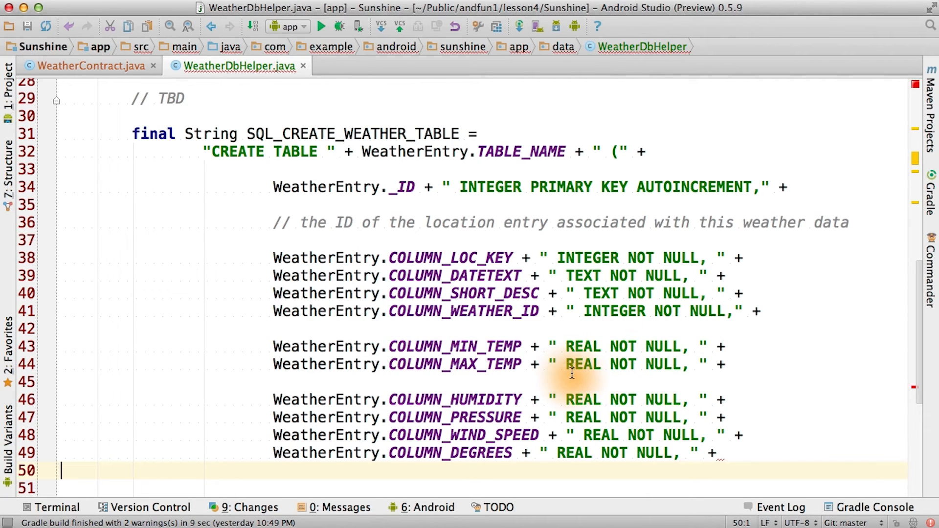
- Paste the FOREIGN KEY clause referencing LocationEntry._ID and the UNIQUE (date, location) ON CONFLICT REPLACE clause
key("Return")
type("// Set up the location column as a foreign key to location table.                         \" FOREIGN KEY (\" + WeatherEntry.COLUMN_LOC_KEY + \") REFERENCES \" +                         LocationEntry.TABLE_NAME + \" (\" + LocationEntry._ID + \"), \" +")
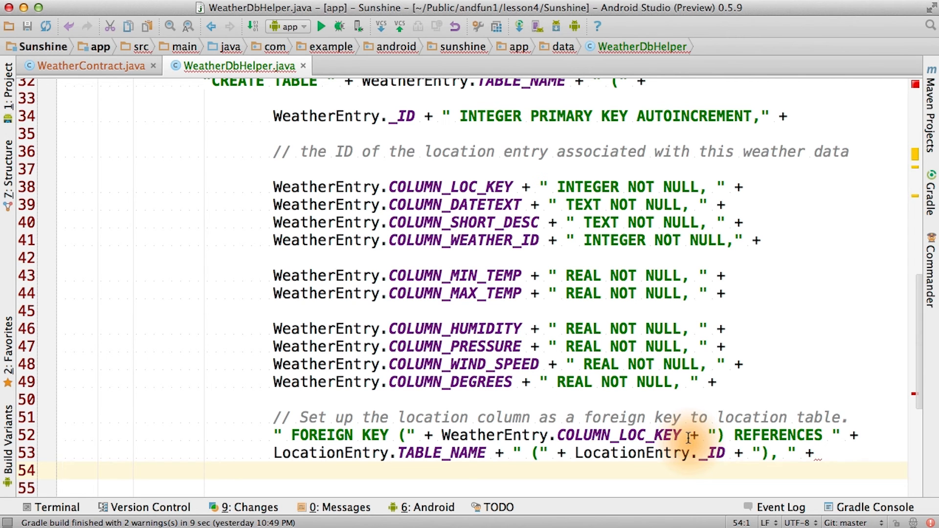
key("Return")
type("// To assure the application has just one weather entry per day // per location, it's created a UNIQUE constraint with REPLACE strategy \" UNIQUE (\" + WeatherEntry.COLUMN_DATETEXT + \", \" + WeatherEntry.COLUMN_LOC_KEY + \") ON CONFLICT REPLACE);\";")
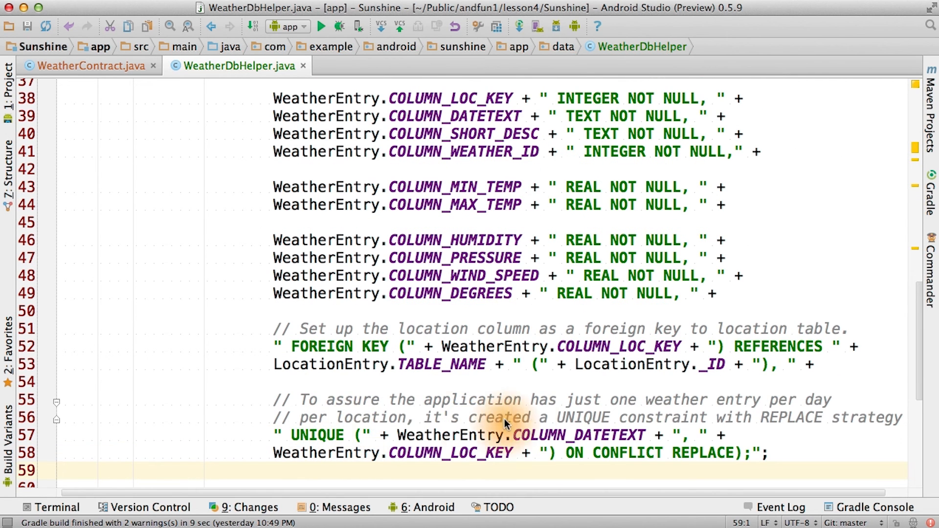